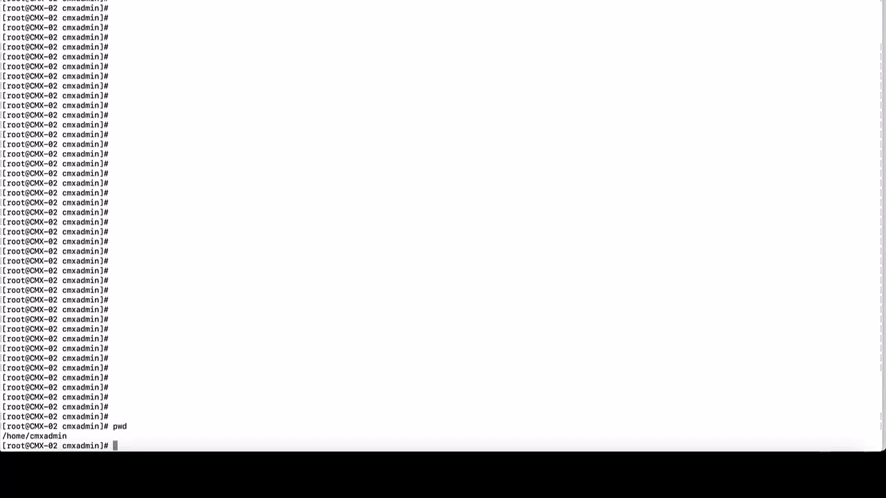
- Create an empty openssl.cnf file in the cmxadmin home directory, checking the directory's detailed listing before and after
text(ls -lh)
key(Return)
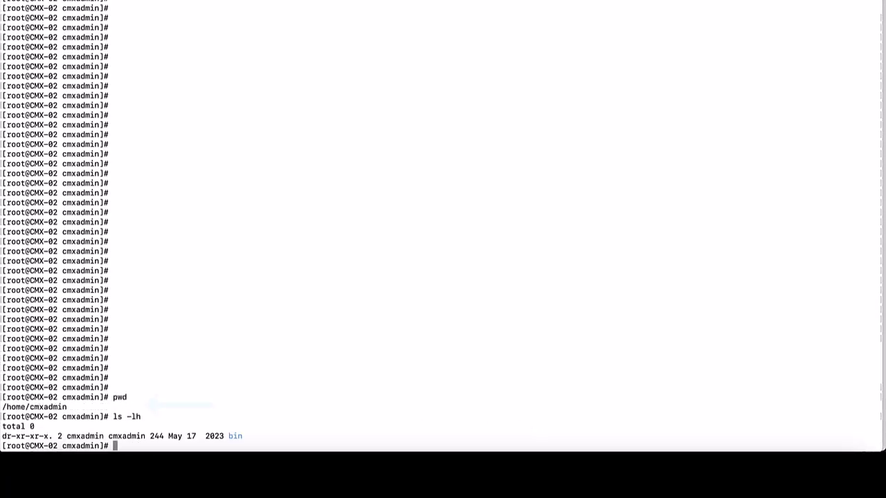
key(Return)
text(touch )
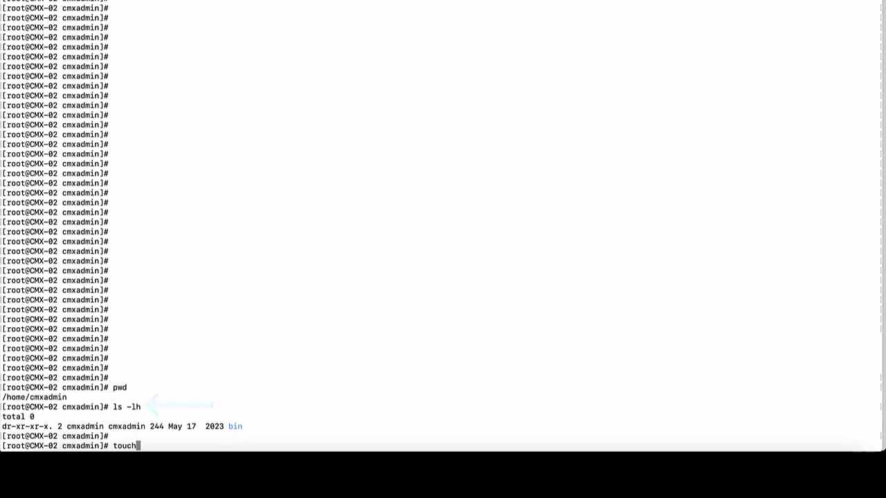
text(openssl.cnf)
key(Return)
text(ls -lh)
key(Return)
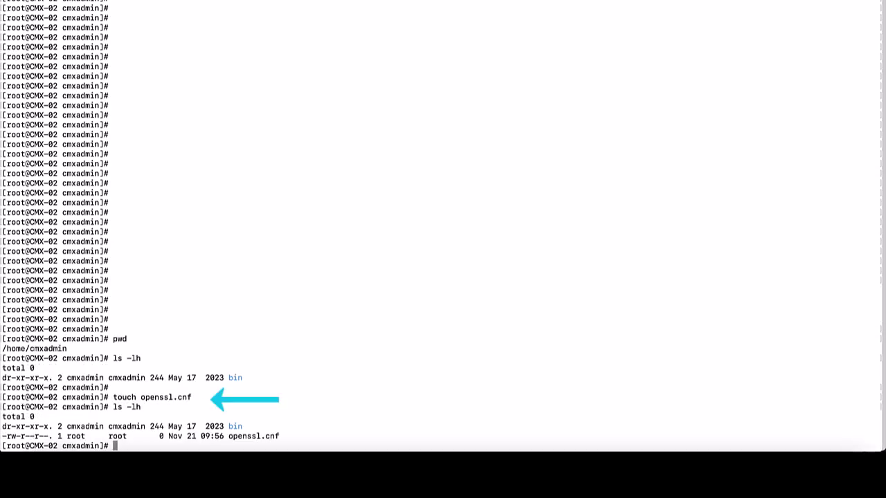
drag(159, 437, 281, 437)
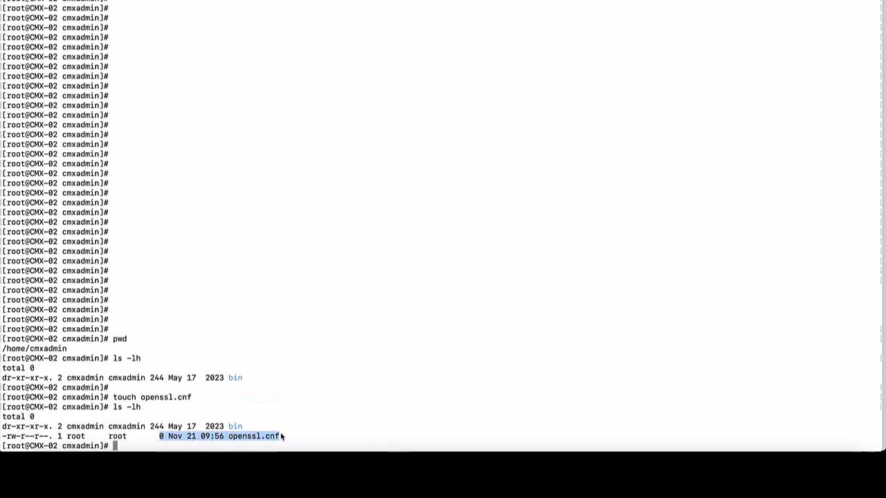
click(307, 436)
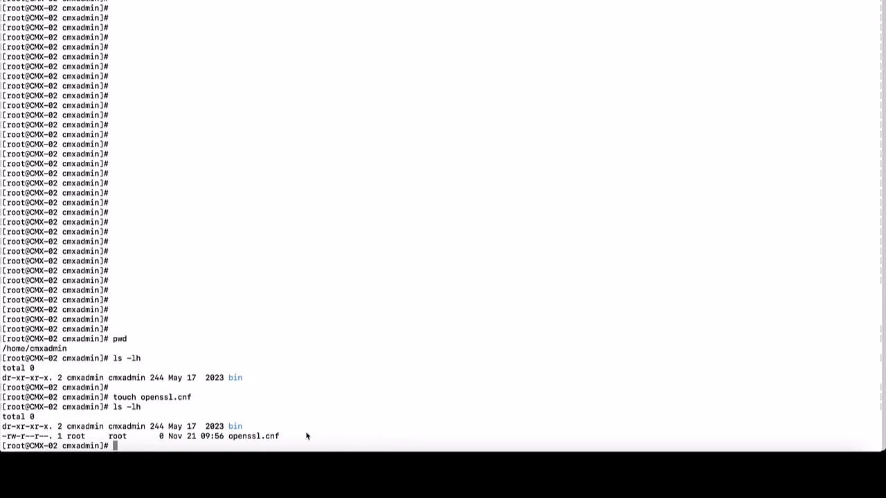
- Fill openssl.cnf in vi with the certificate request template, setting DNS.1 to CMX-02 and IP.1 and IP.2 to the CMX and DNAC addresses
text(vi ope)
key(Tab)
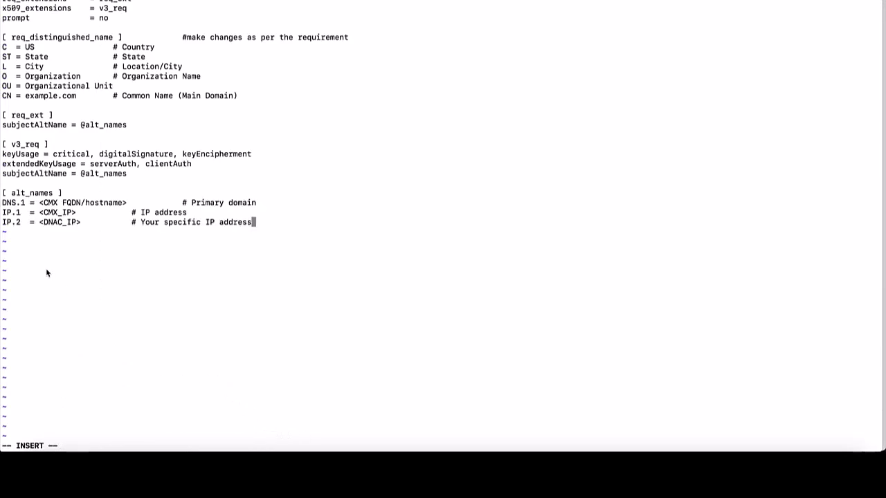
drag(4, 212, 76, 213)
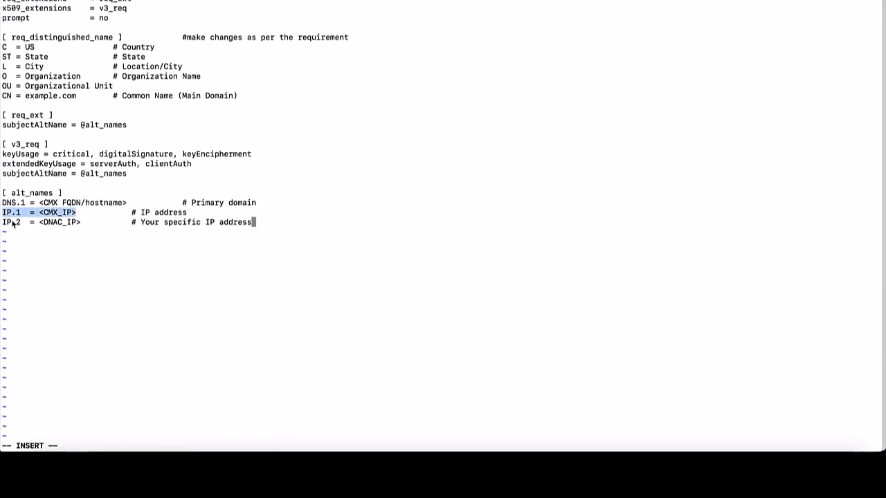
drag(3, 222, 81, 225)
click(122, 226)
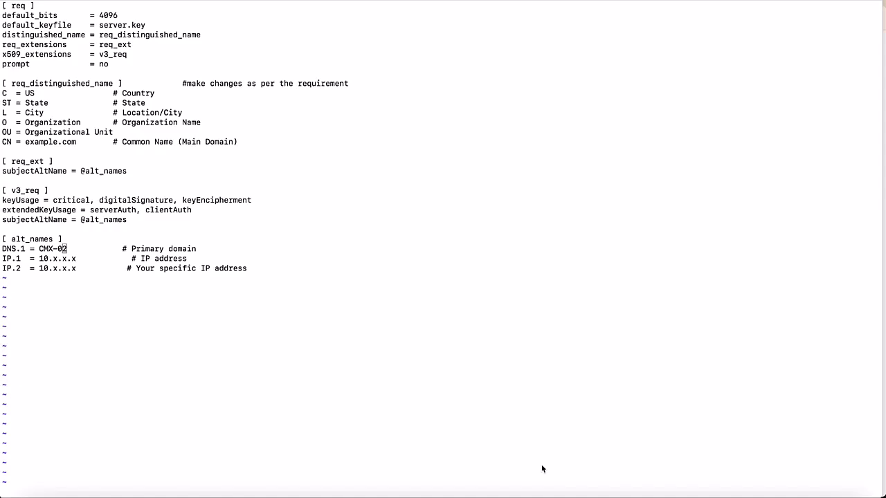
drag(39, 251, 78, 270)
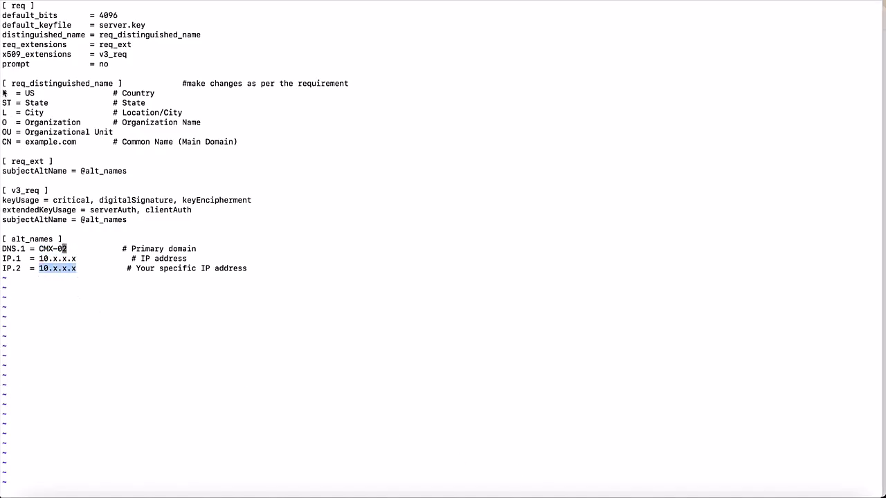
drag(3, 92, 76, 142)
click(99, 330)
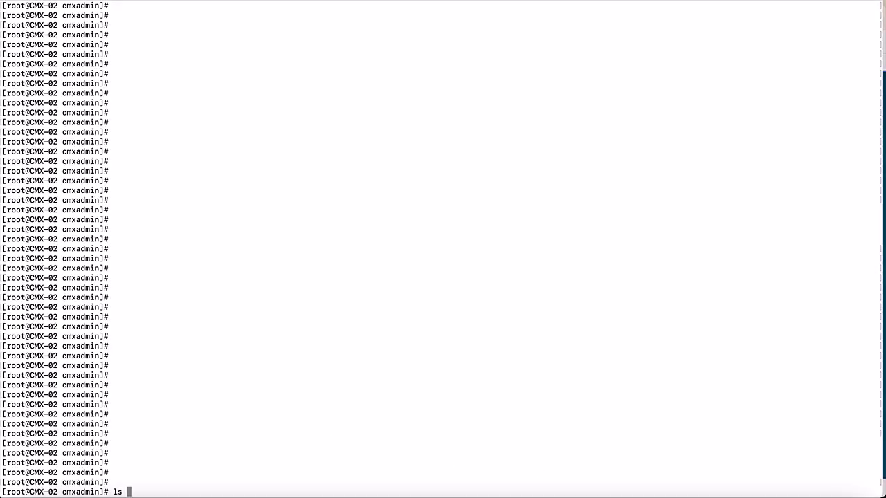
- List the directory in detail and generate a 4096-bit RSA private key with openssl genrsa, saved as server.key
text(-lh)
key(Return)
key(Return)
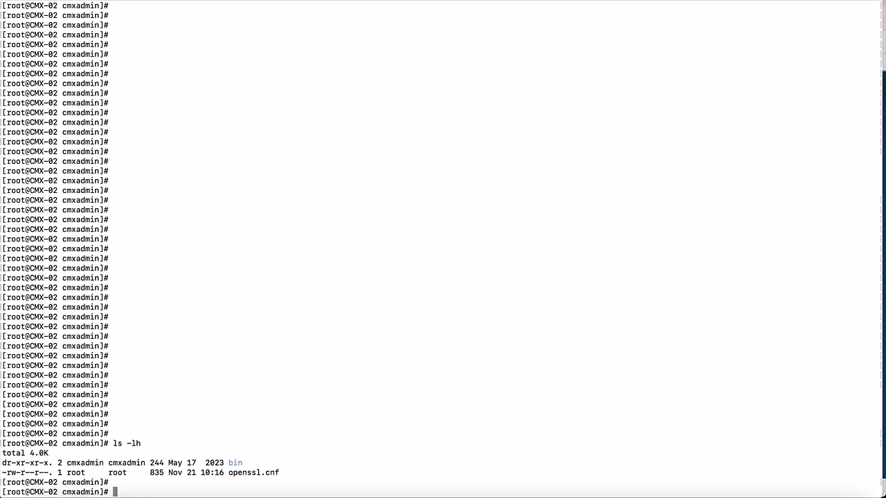
text(openssl genrsa -out serve)
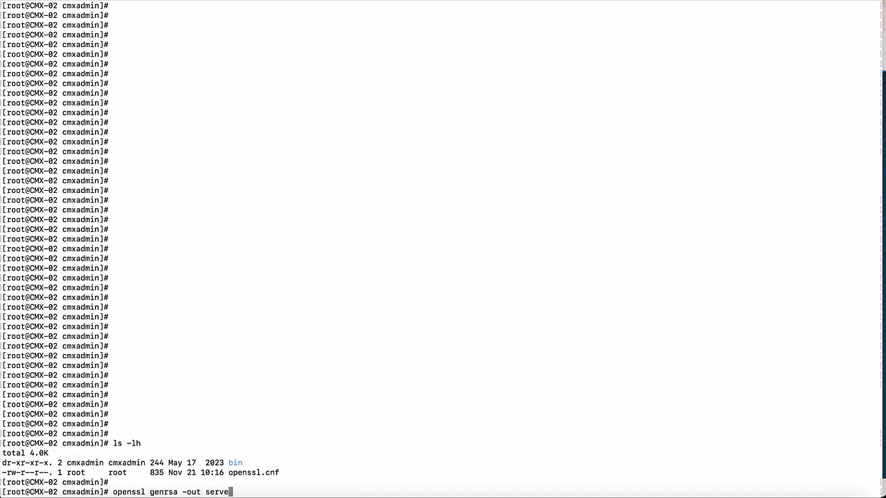
text(r.key 4096)
key(Return)
- Create the certificate signing request server.csr from server.key using the openssl.cnf configuration, and list the directory's files in detail
text(op)
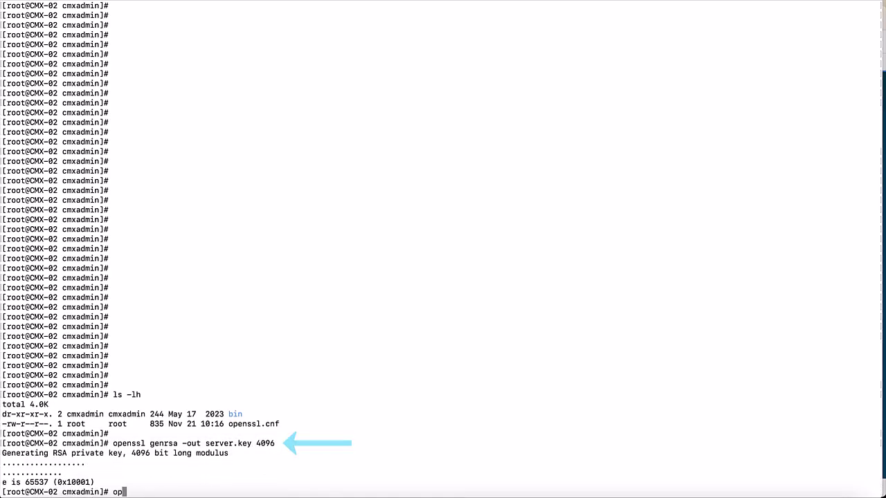
text(enssl req -n)
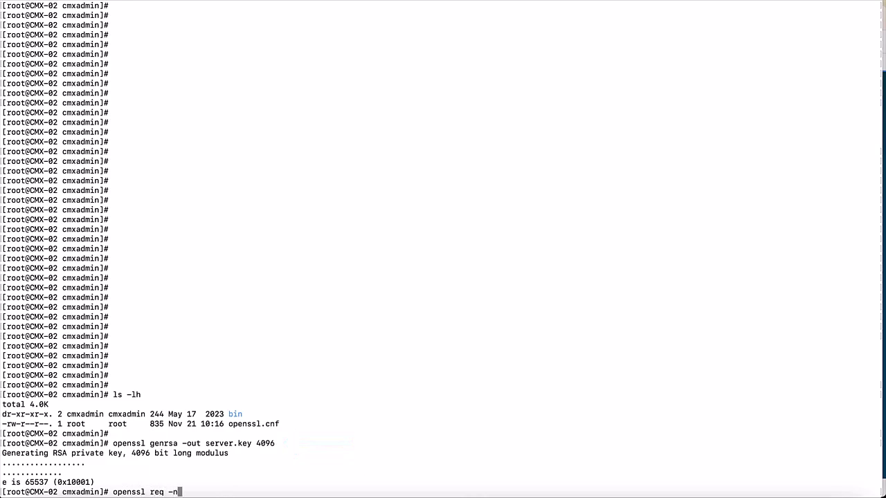
text(ew -key s)
key(Tab)
text(-out ser)
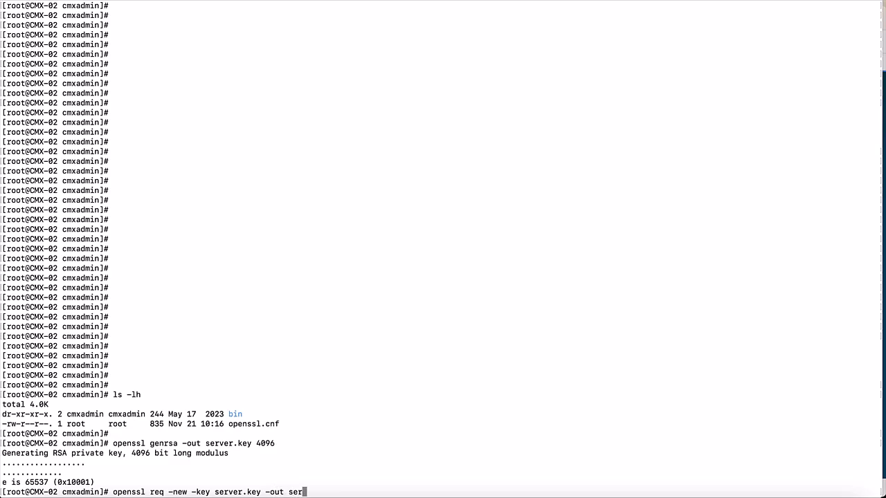
text(ver.csr -config op)
key(Tab)
key(Return)
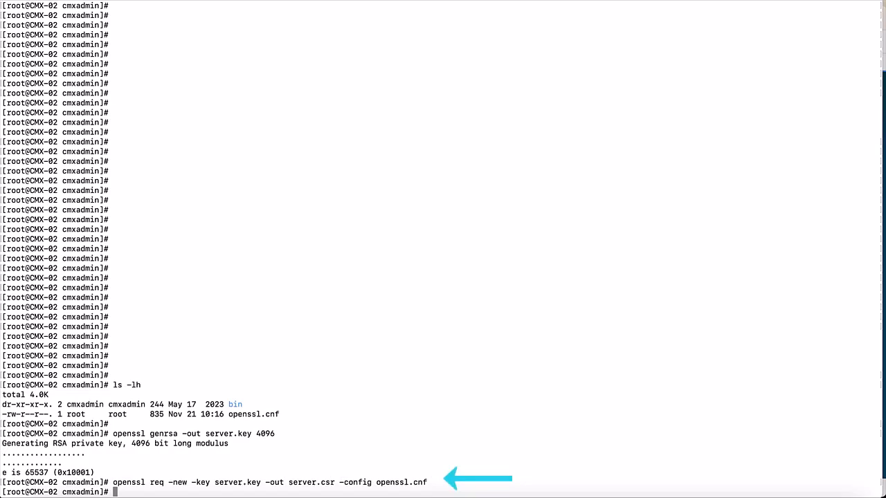
text(ls -lh)
key(Return)
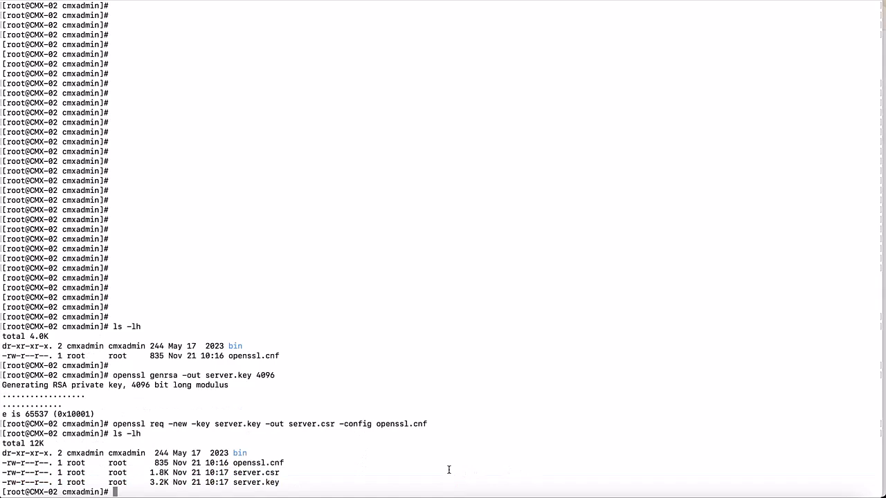
- Generate a 4096-bit RSA key for the certificate authority as ca_private.key and list the directory's files in detail
text(openssl genrsa)
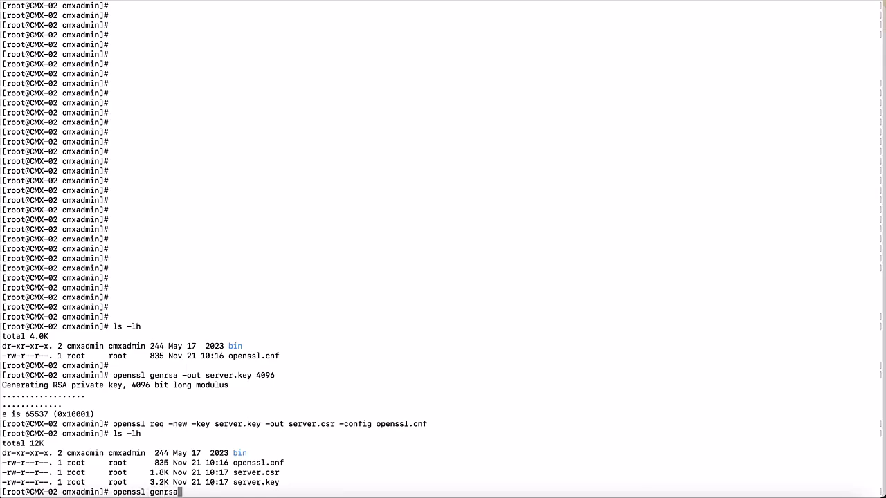
text( -out ca_private.key)
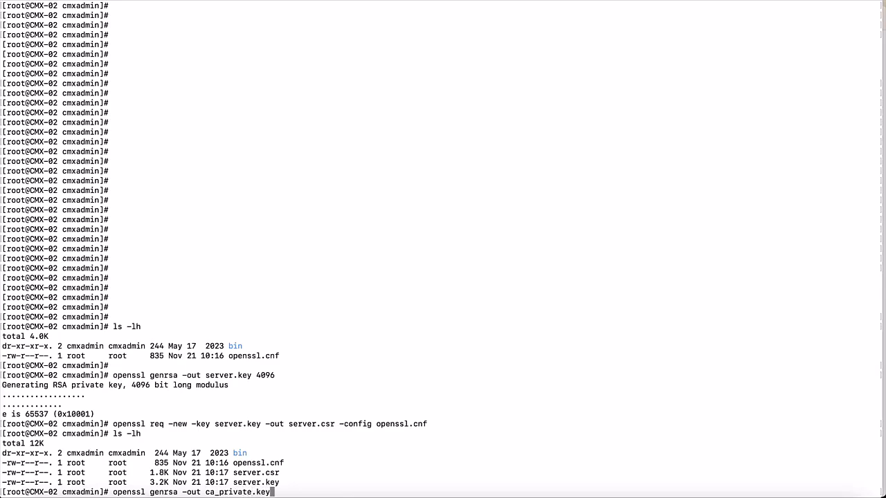
text( 4096)
key(Return)
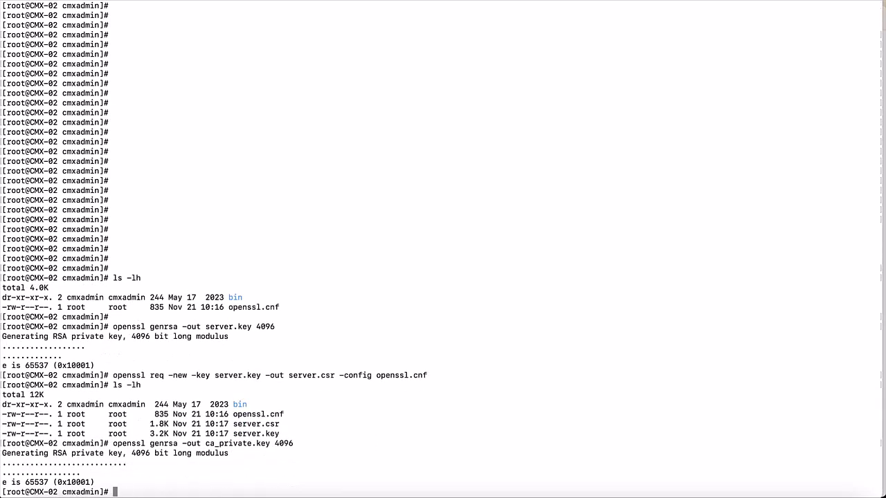
text(ls -lh)
key(Return)
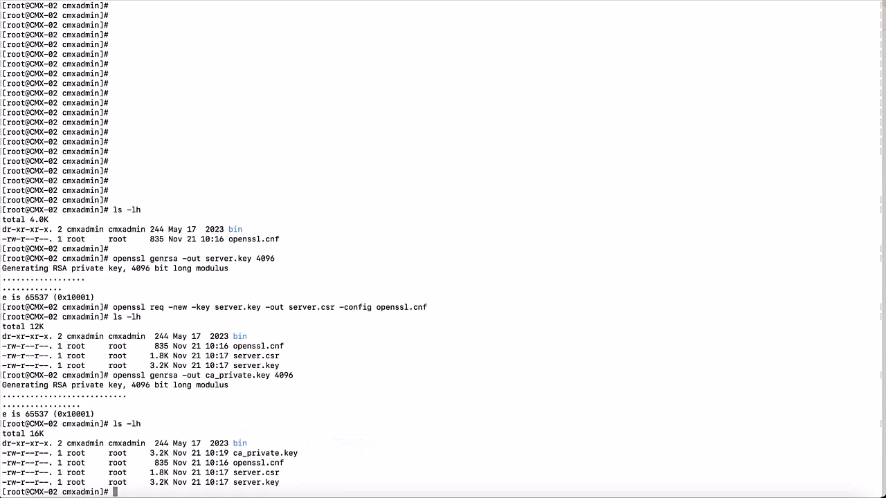
- Create a self-signed SHA-256 CA certificate ca_certificate.crt from ca_private.key, valid 365 days, accepting all default subject fields, and list the files
text(openssl req -x509 -new -key ca_private.key -sha256 -days 365 -out ca_certificate.crt)
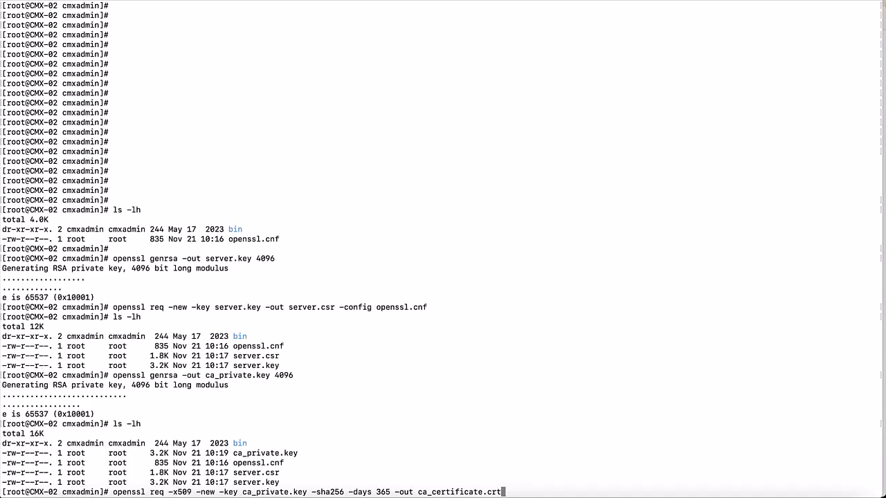
key(Return)
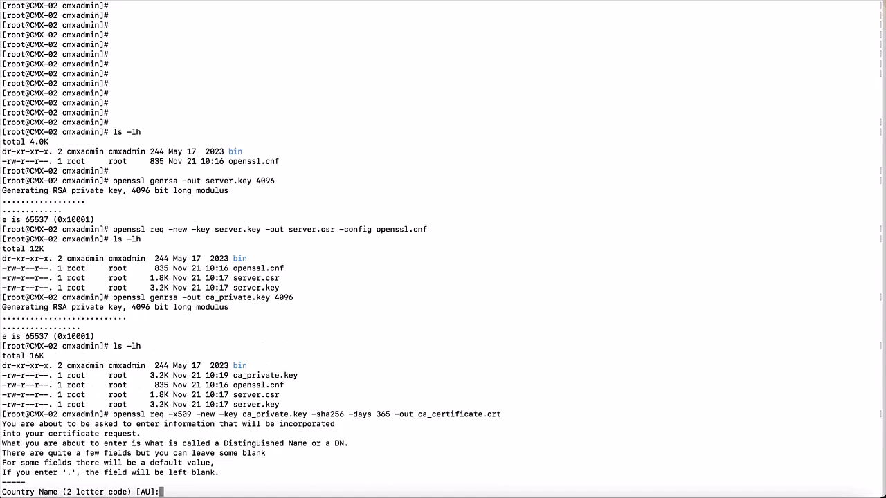
key(Return)
key(Return)
key(Return)
key(Return)
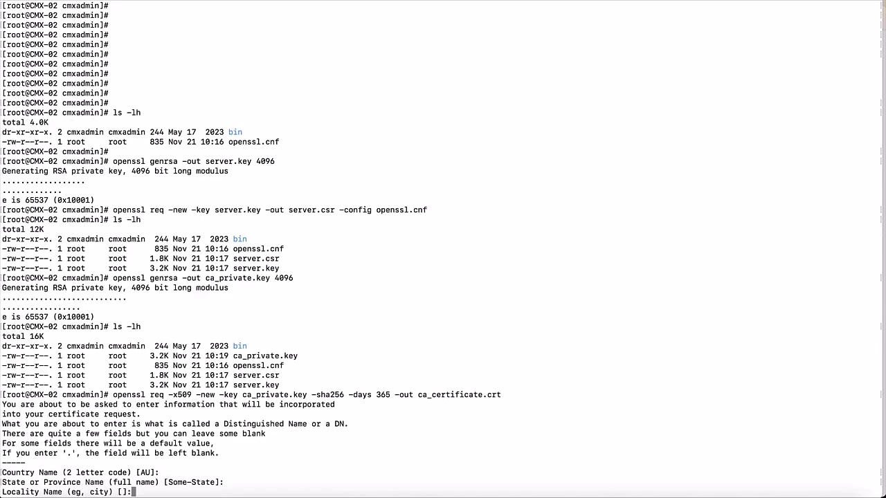
key(Return)
key(Return)
key(Return)
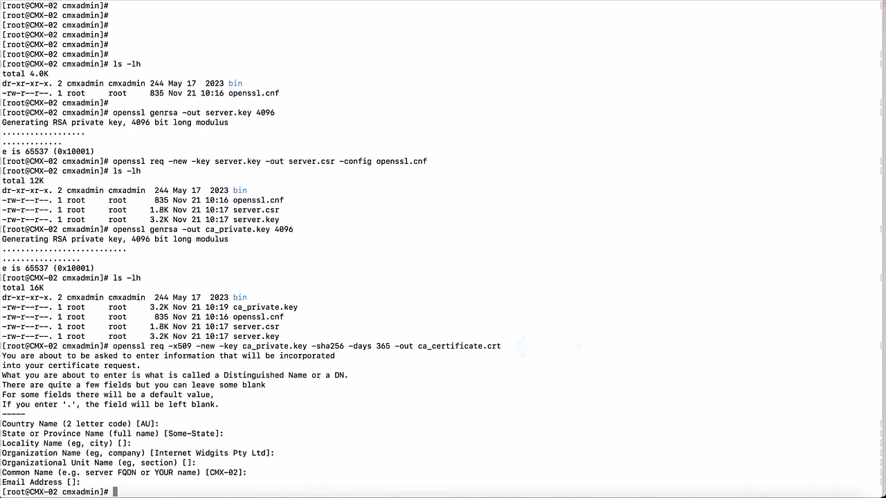
text(ls -lh)
key(Return)
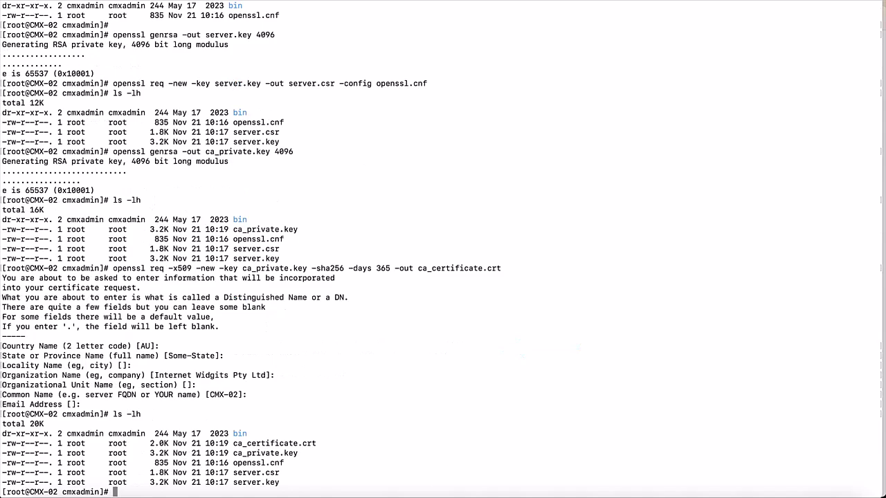
drag(234, 458, 298, 458)
drag(233, 445, 319, 444)
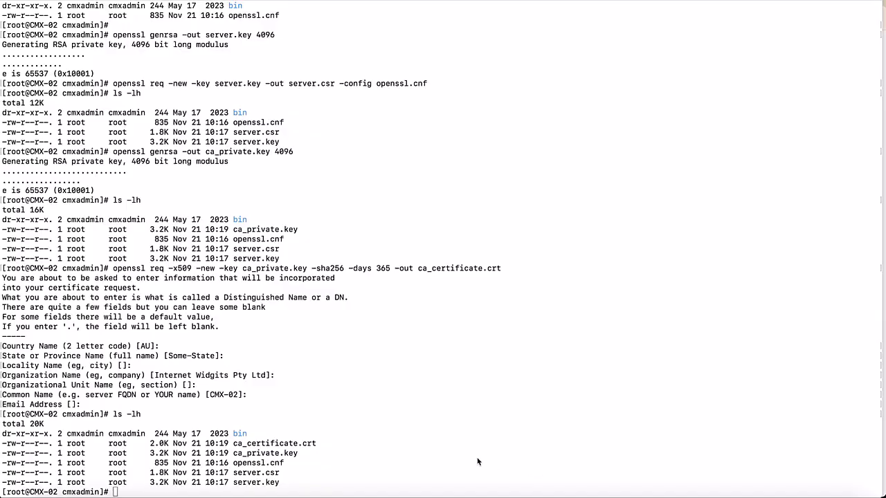
- Sign server.csr with the CA certificate and key into server_device.crt for 365 days, using openssl.cnf's v3_req extensions, and list the files
text(openssl x509 -req -in server.csr -CA ca_certificate.crt -CAkey ca_private.key -CAcreateserial -out server_device.crt -days 365 -extfile openssl.cnf -extensions v3_req)
key(Return)
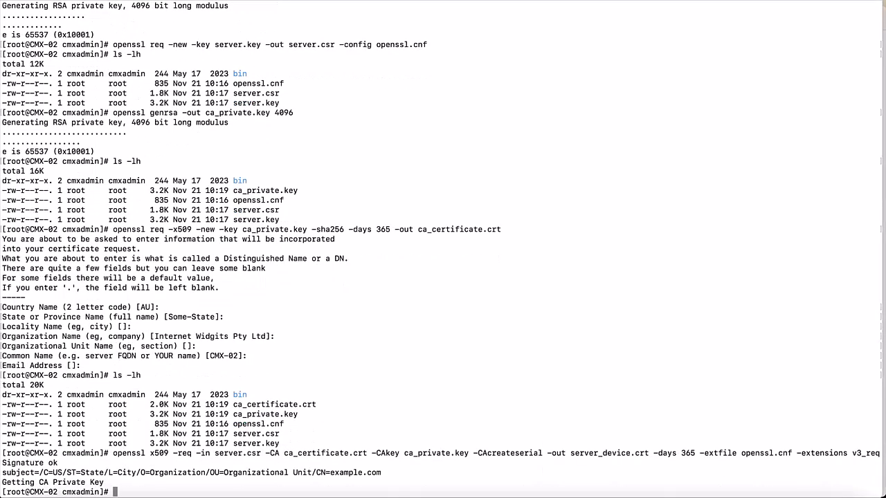
text(ls -lh)
key(Return)
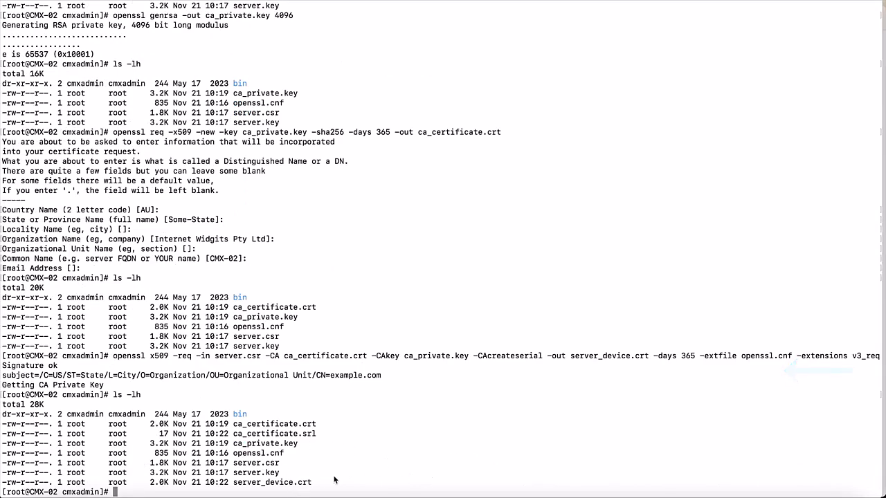
- Display server_device.crt as text with openssl x509 -noout -text and examine its extended key usage and subject alternative names
text(openssl x509 -in server)
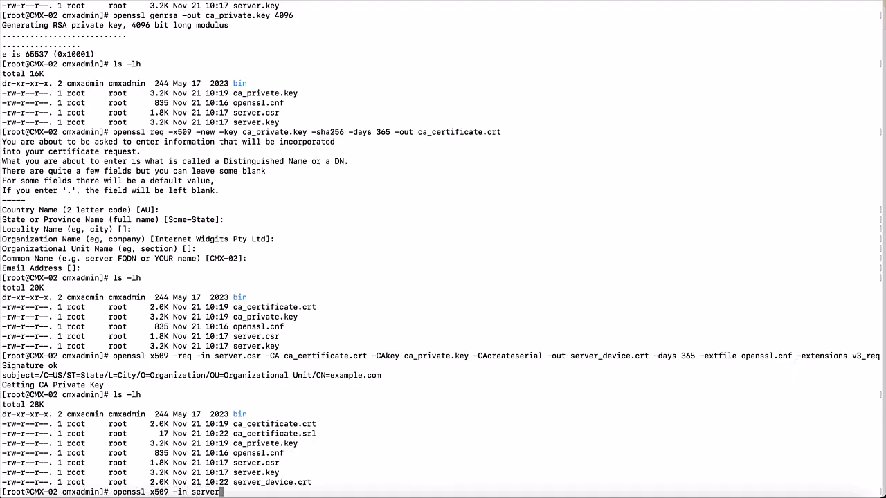
text(_d)
key(Tab)
text(-no)
text(out -tex)
text(t)
key(Return)
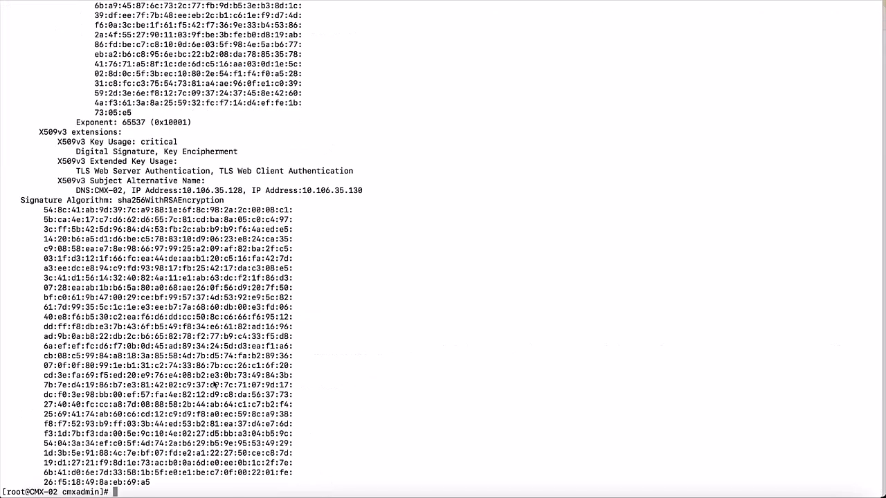
drag(58, 161, 370, 180)
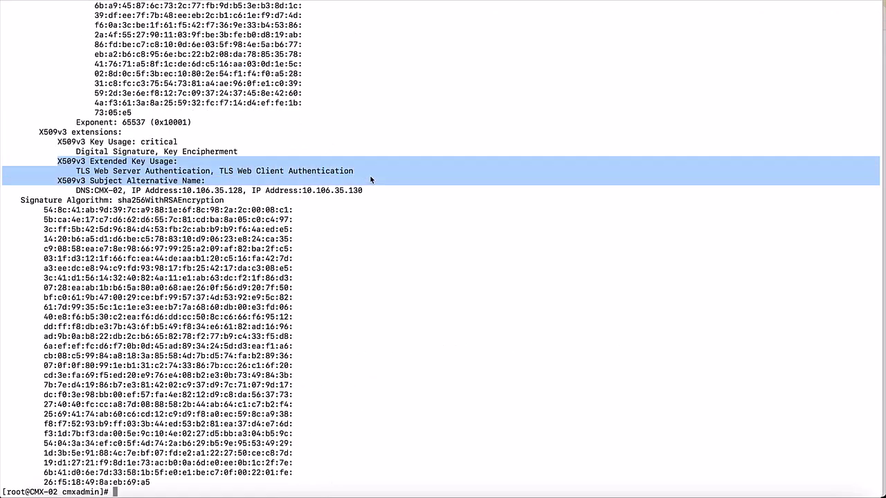
click(390, 173)
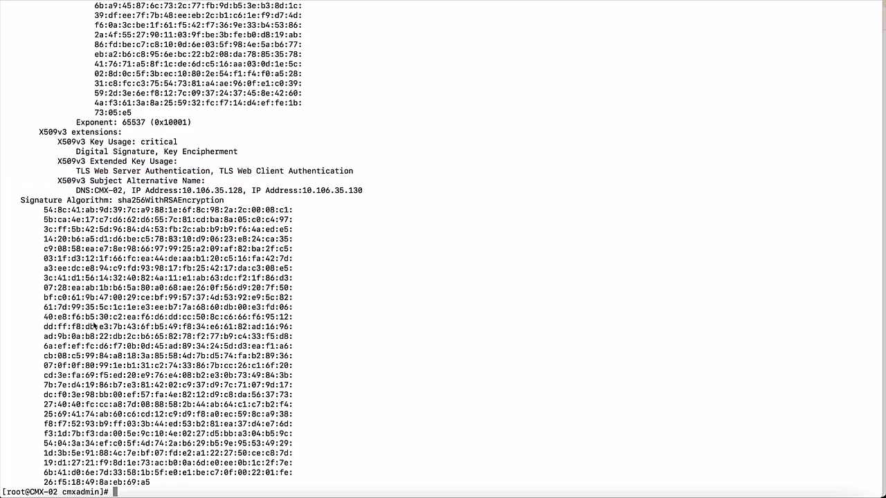
- Convert server_device.crt to PEM format as server_device.pem with openssl x509, and list the directory's files in detail
text(openssl x509 -in server_device.crt)
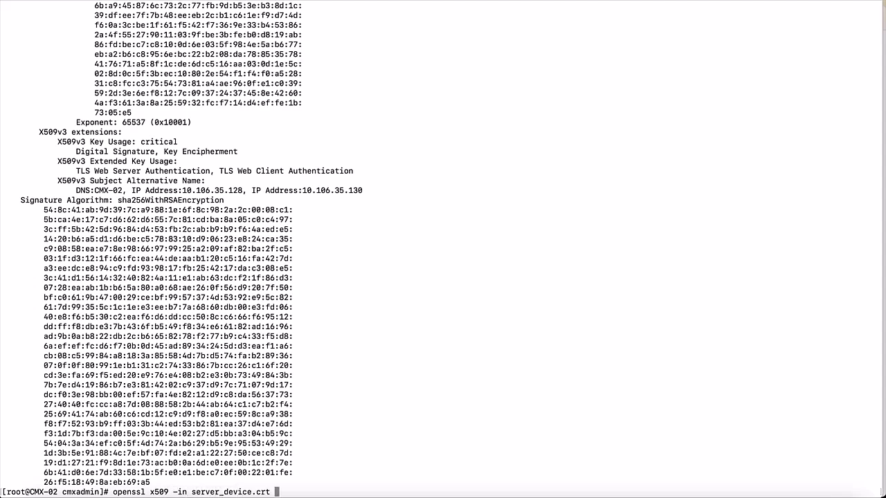
text( -out server_device)
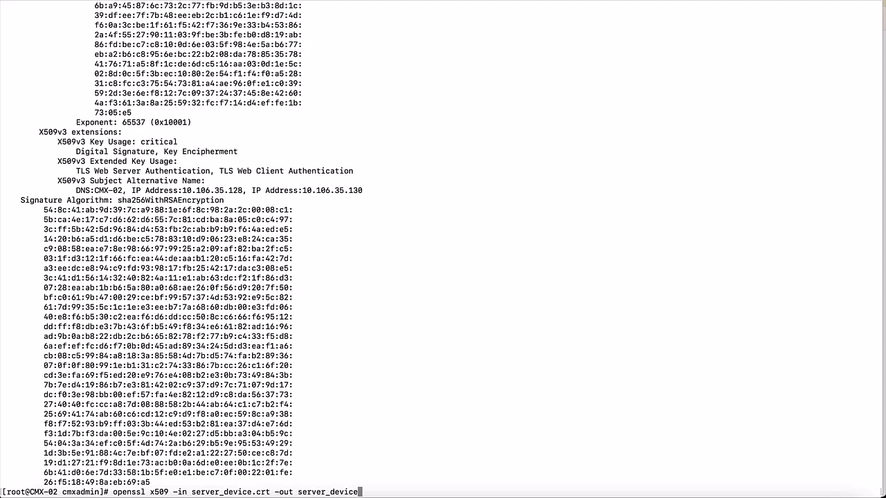
text(.pem -outform PEM)
key(Return)
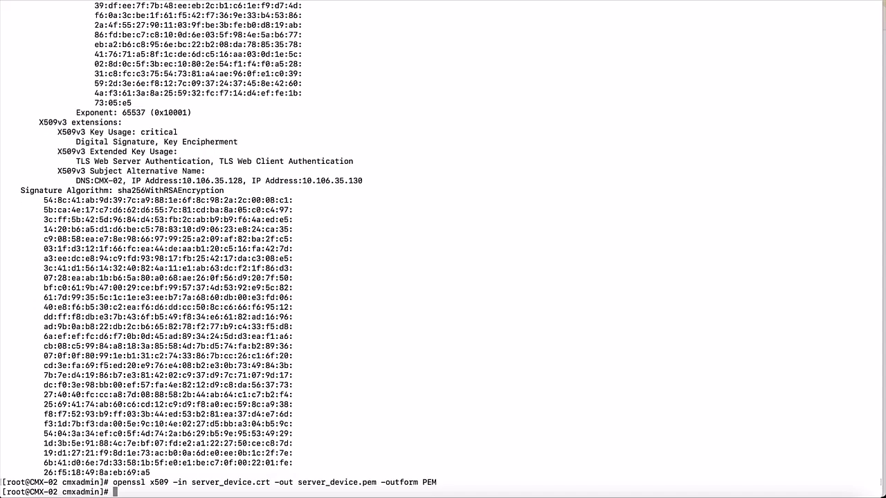
text(ls -lh)
key(Return)
drag(232, 482, 311, 482)
click(359, 477)
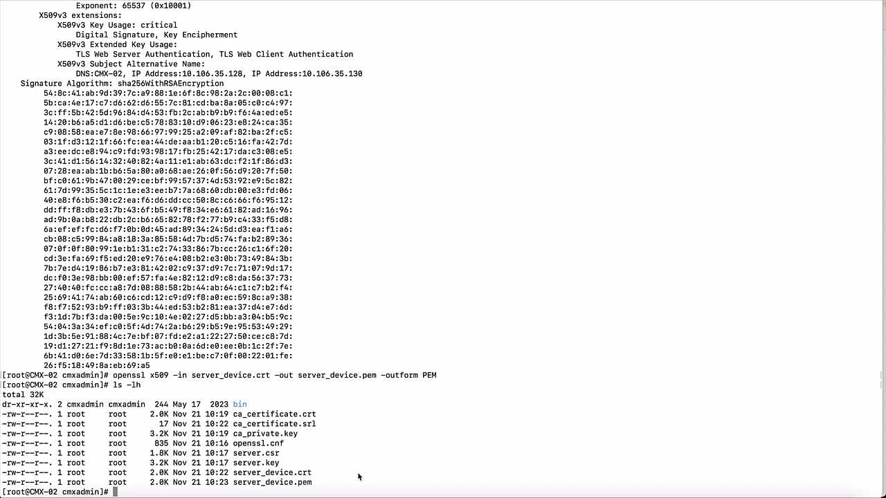
- Concatenate server_device.crt and server.key into server_device_combined.pem and list the directory's files in detail
text(cat server_de)
key(Tab)
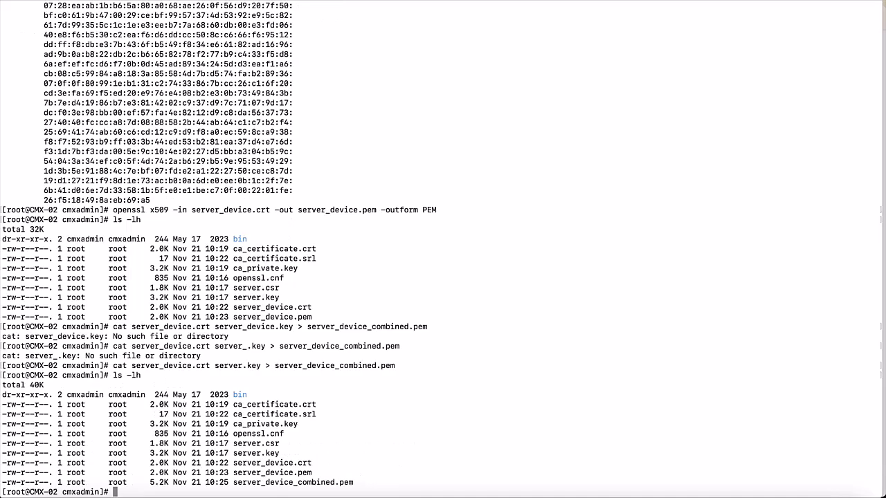
drag(233, 482, 352, 482)
click(360, 485)
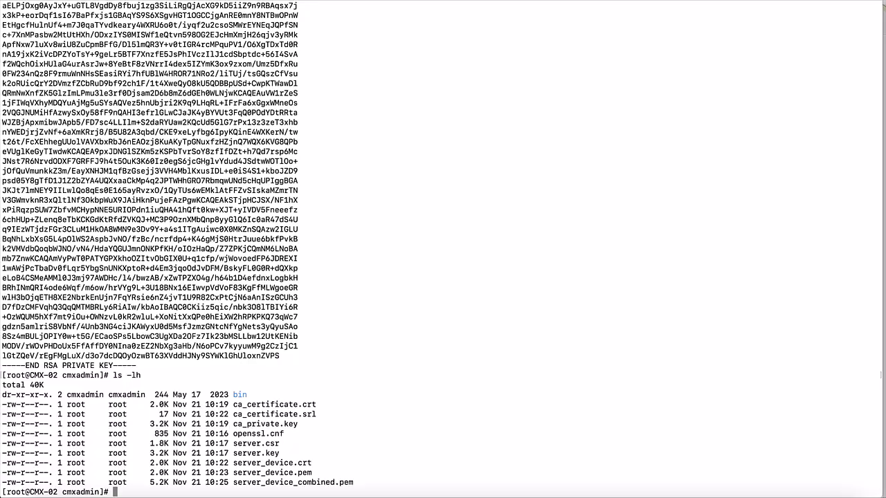
text(cmxctl config certs clear)
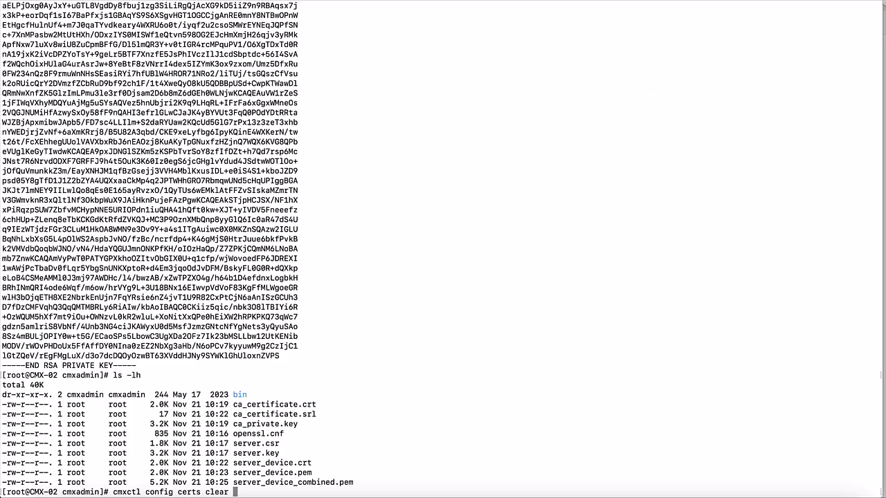
key(ctrl+u)
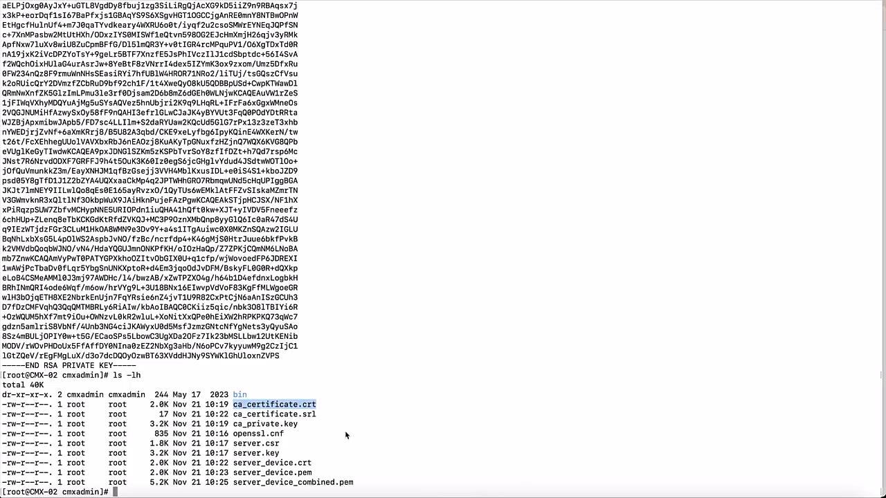
click(344, 430)
key(super+v)
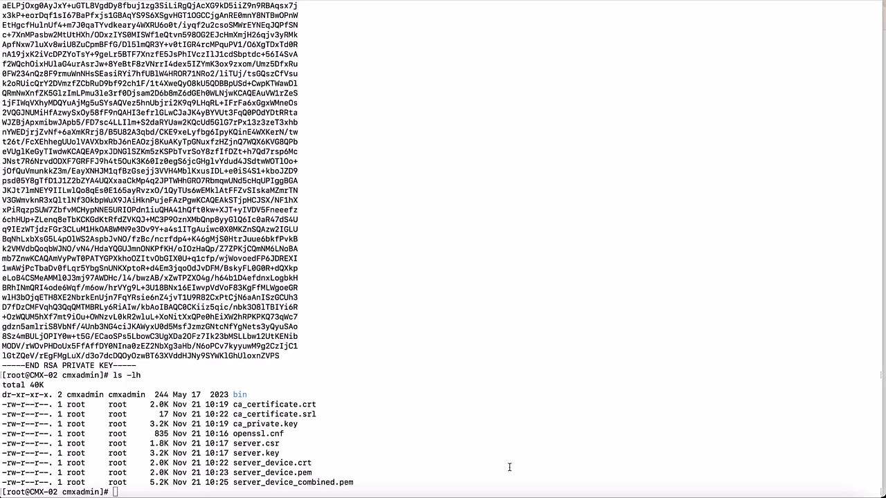
- Import server_device_combined.pem as the server certificate with cmxctl config certs importservercert
click(239, 481)
text(cmxctl config certs importservercert server_device_combined.pem)
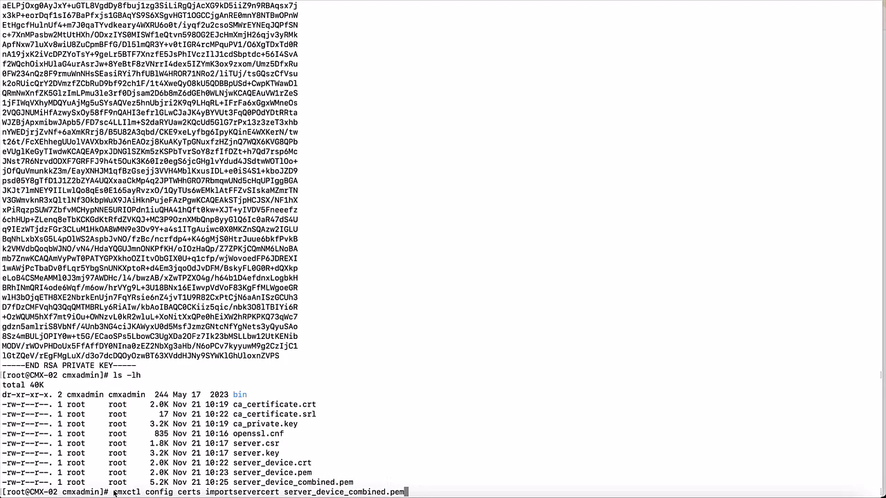